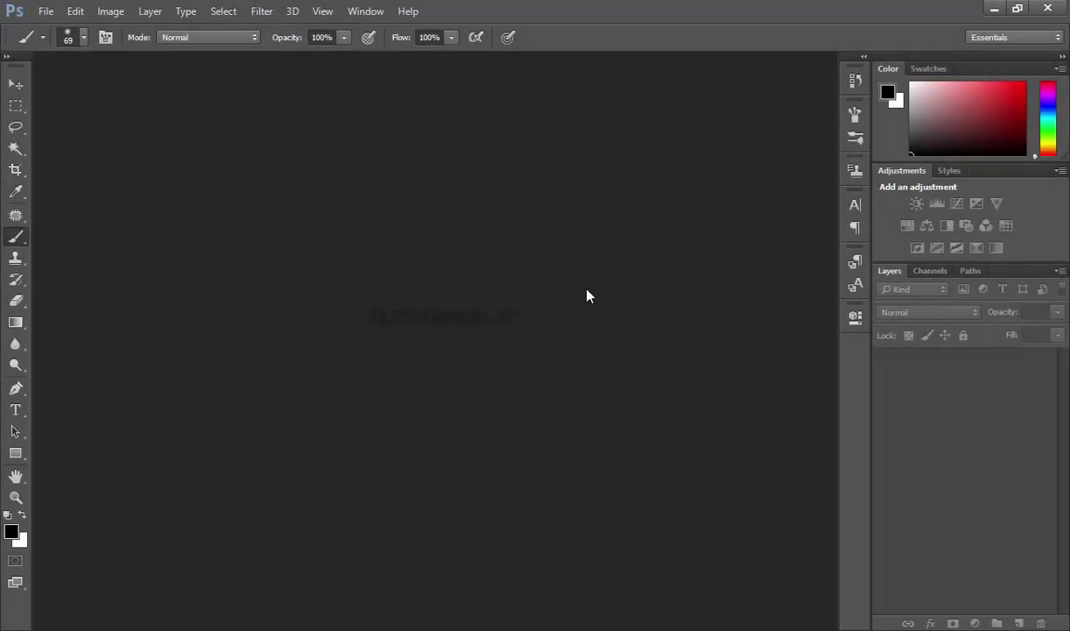
Open Render.jpeg from Full > New folder (9), after previewing the images, and fit it on screen
key(ctrl+o)
click(508, 40)
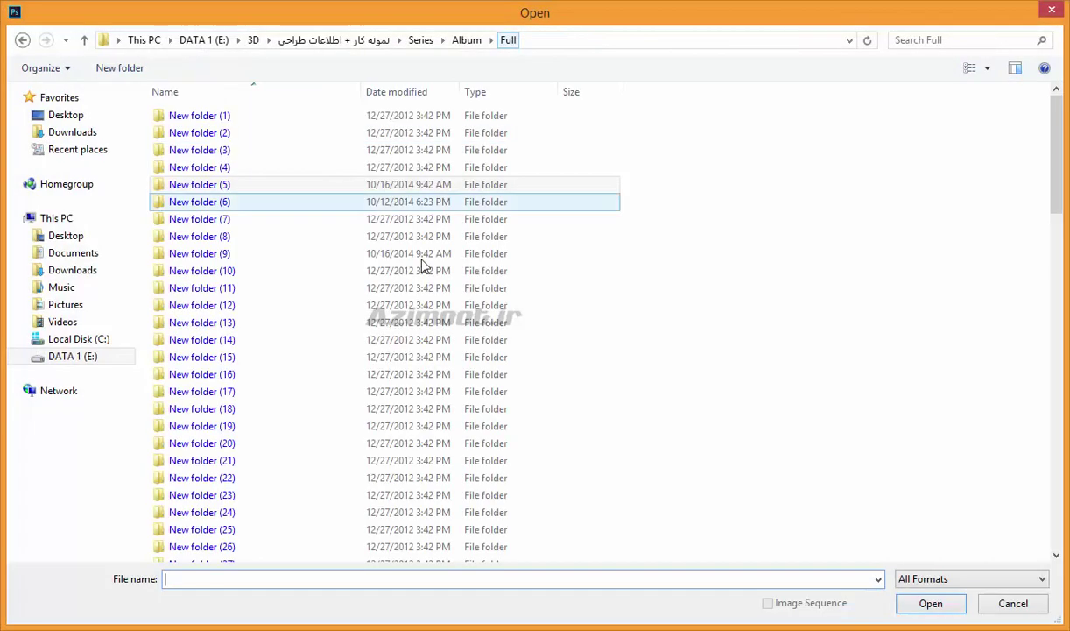
double_click(385, 253)
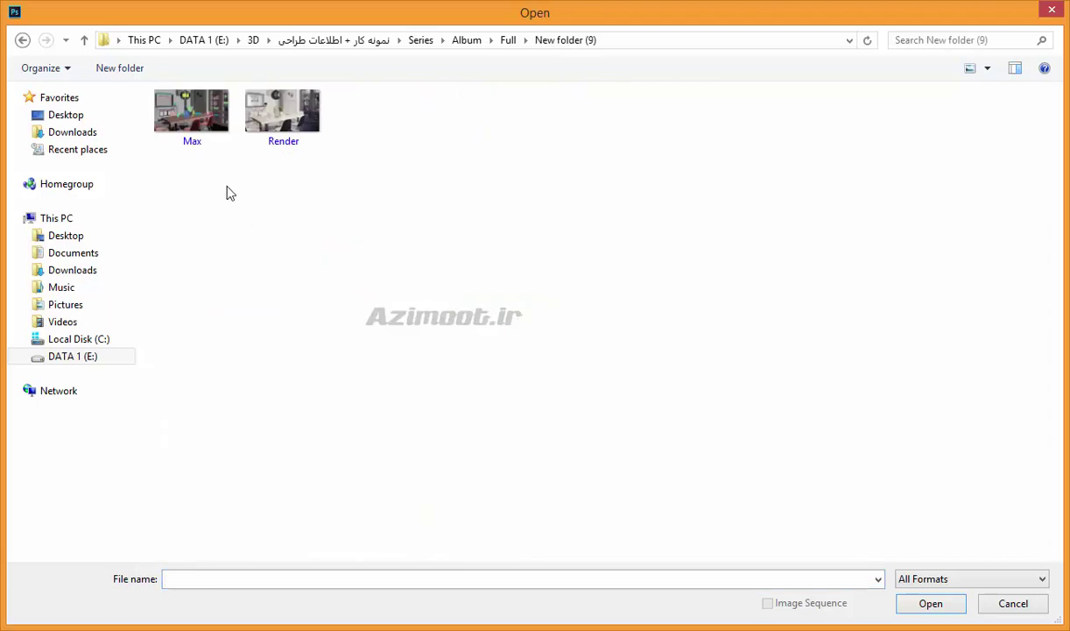
right_click(207, 138)
right_click(194, 115)
click(230, 156)
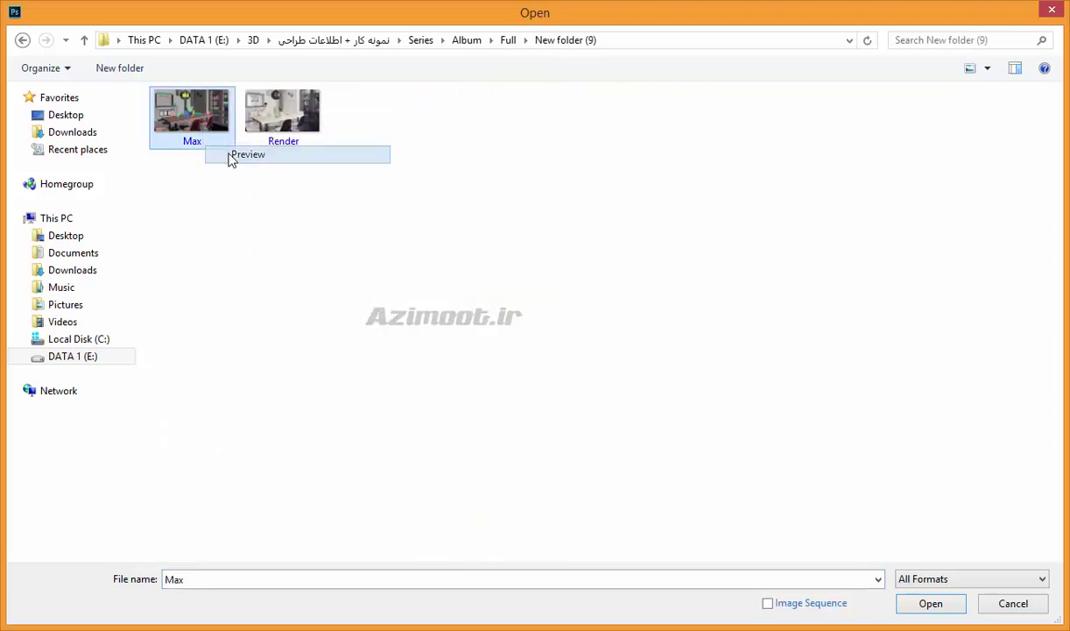
key(Right)
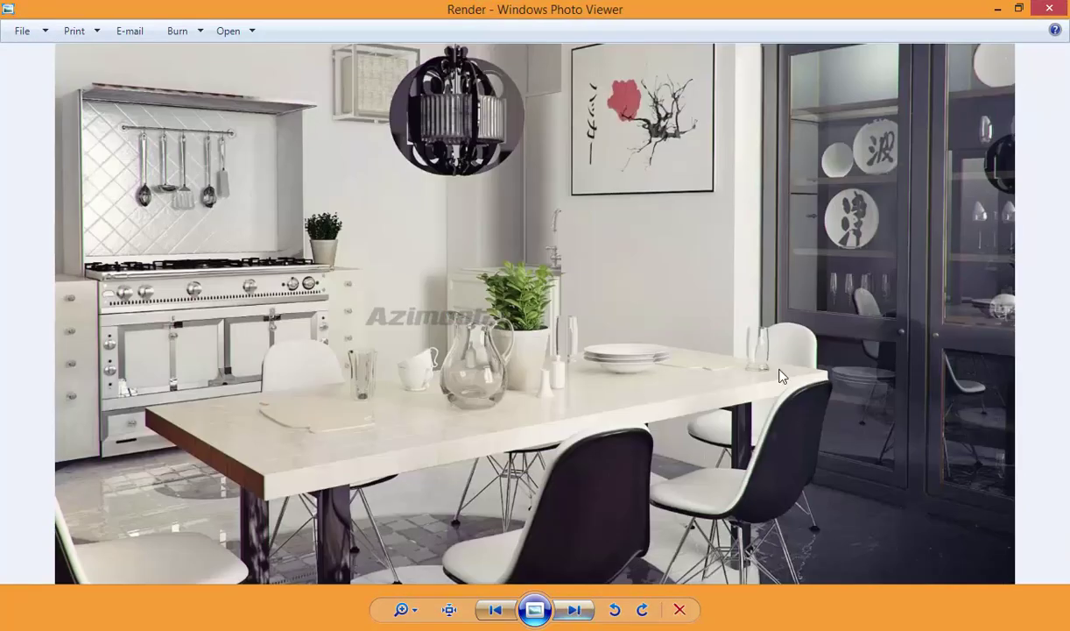
click(1050, 8)
click(296, 114)
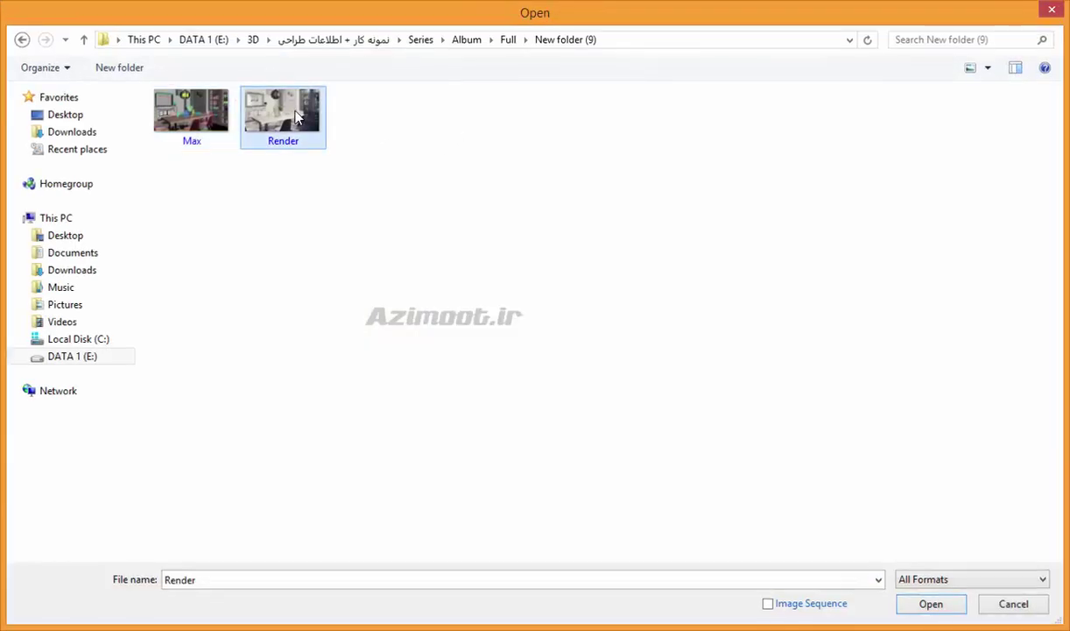
double_click(296, 114)
key(ctrl+0)
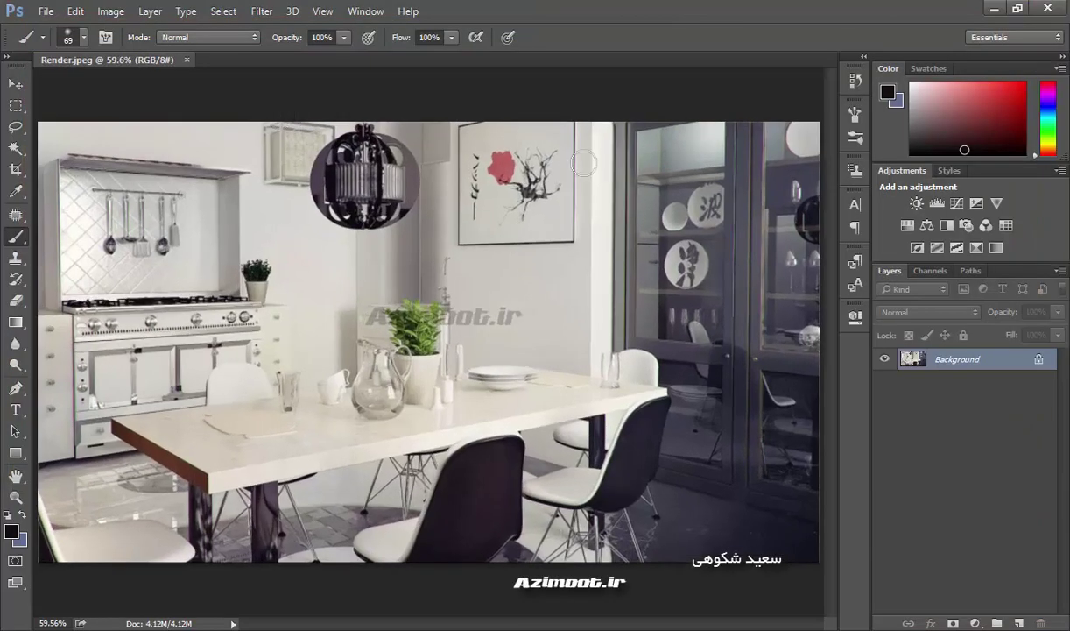
Add a Black & White adjustment layer, toggling its visibility to compare before and after
click(947, 226)
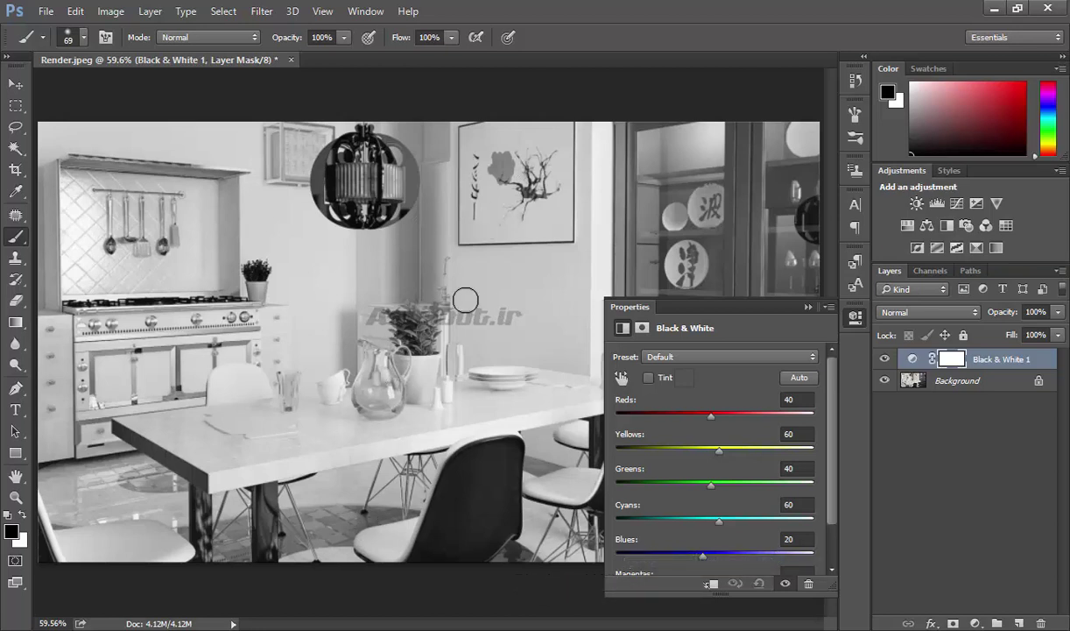
click(884, 359)
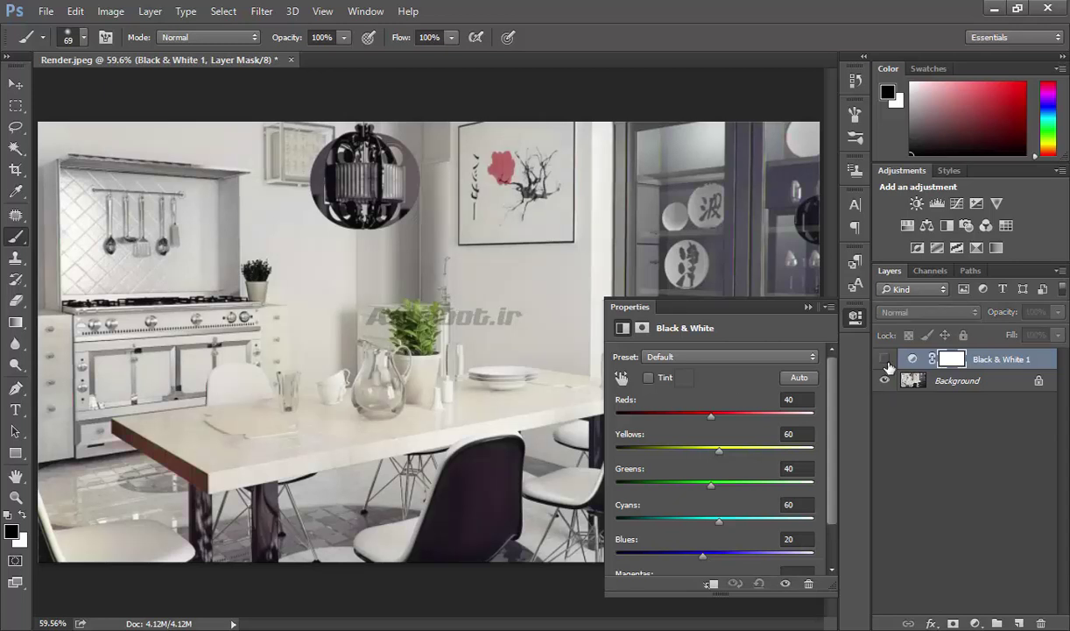
click(887, 361)
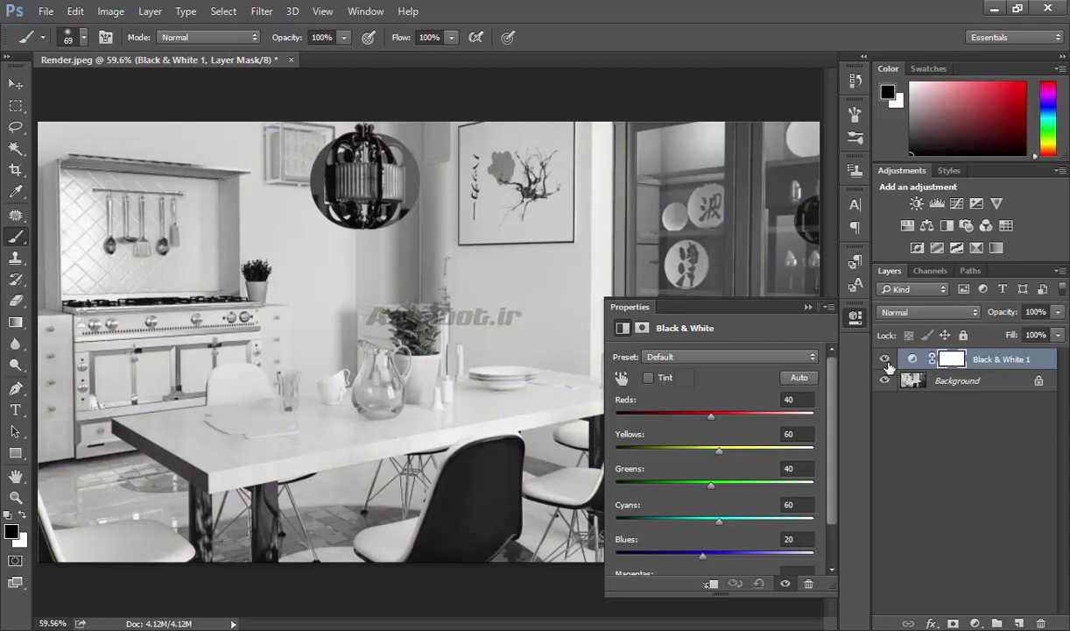
click(886, 360)
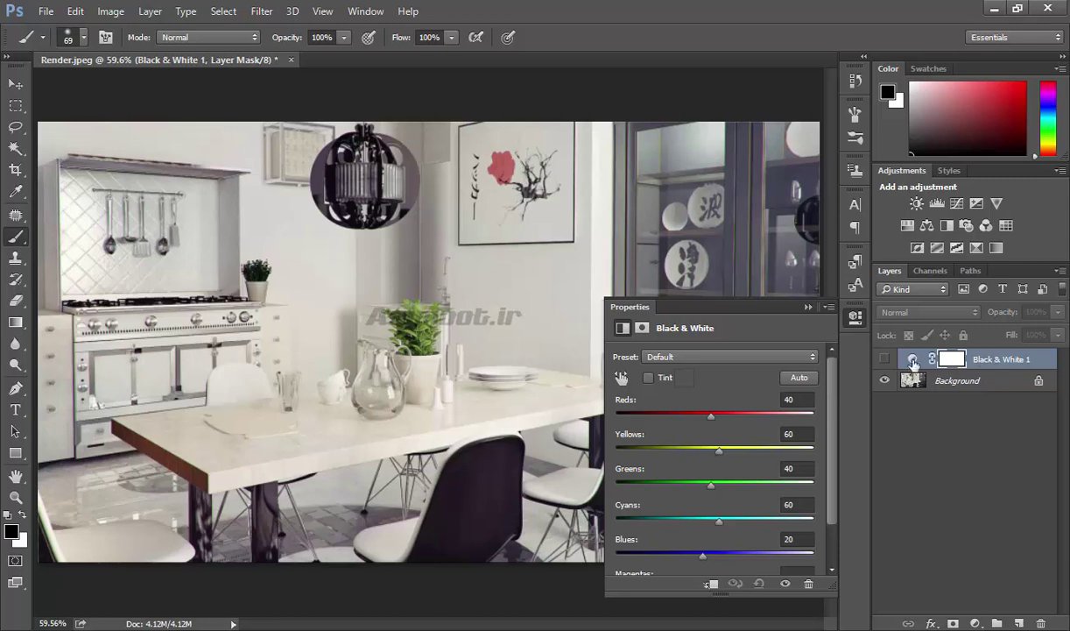
click(884, 359)
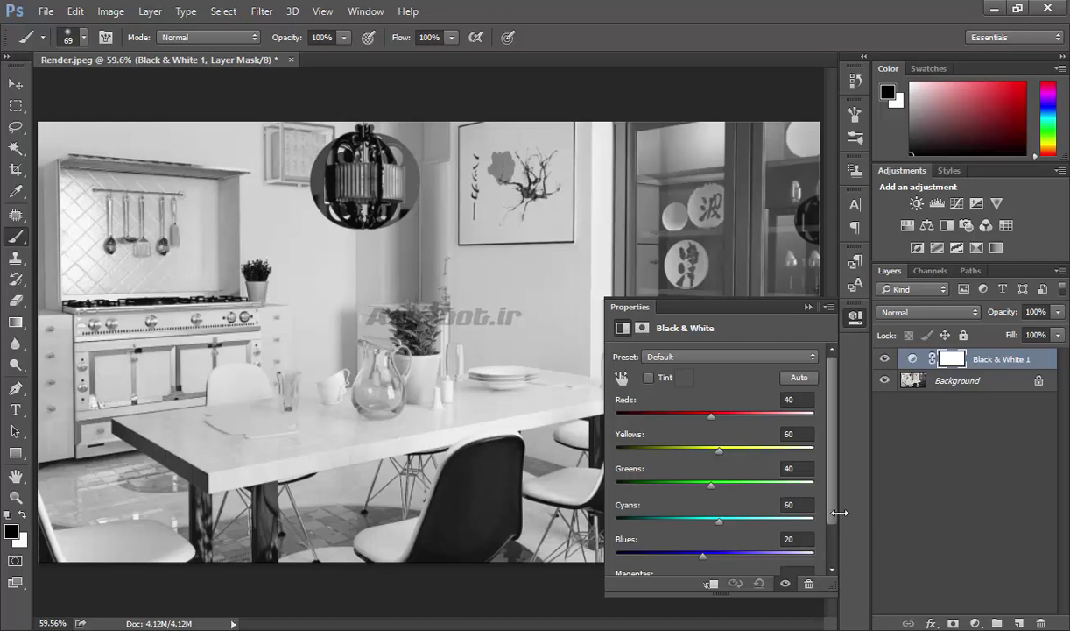
Enlarge the Properties panel to reveal the Magentas slider, then hide Black & White 1
drag(832, 513, 833, 542)
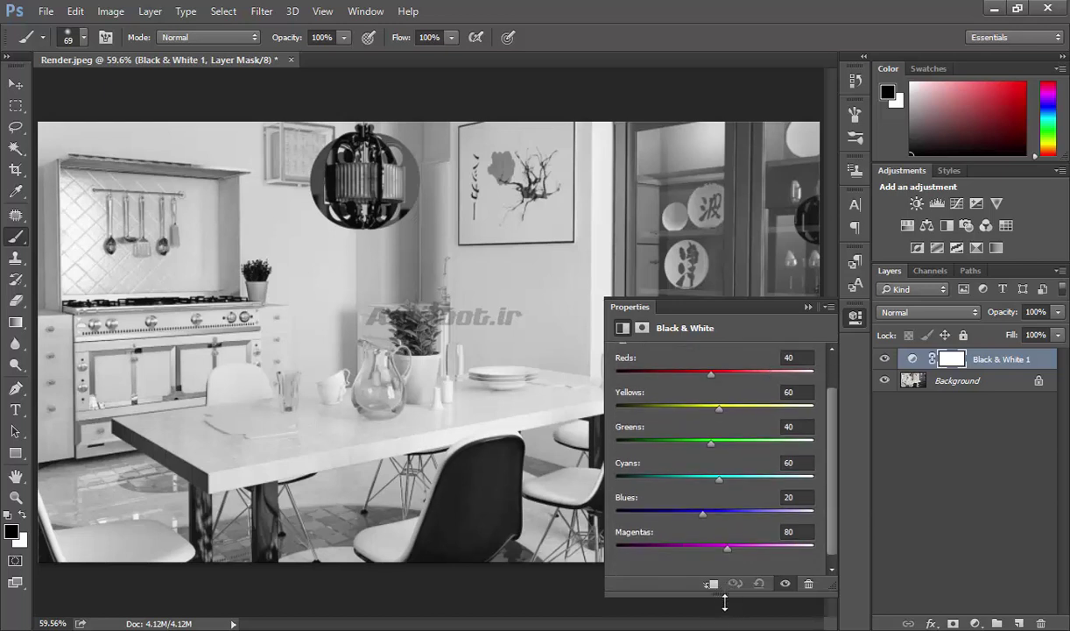
drag(725, 595, 723, 620)
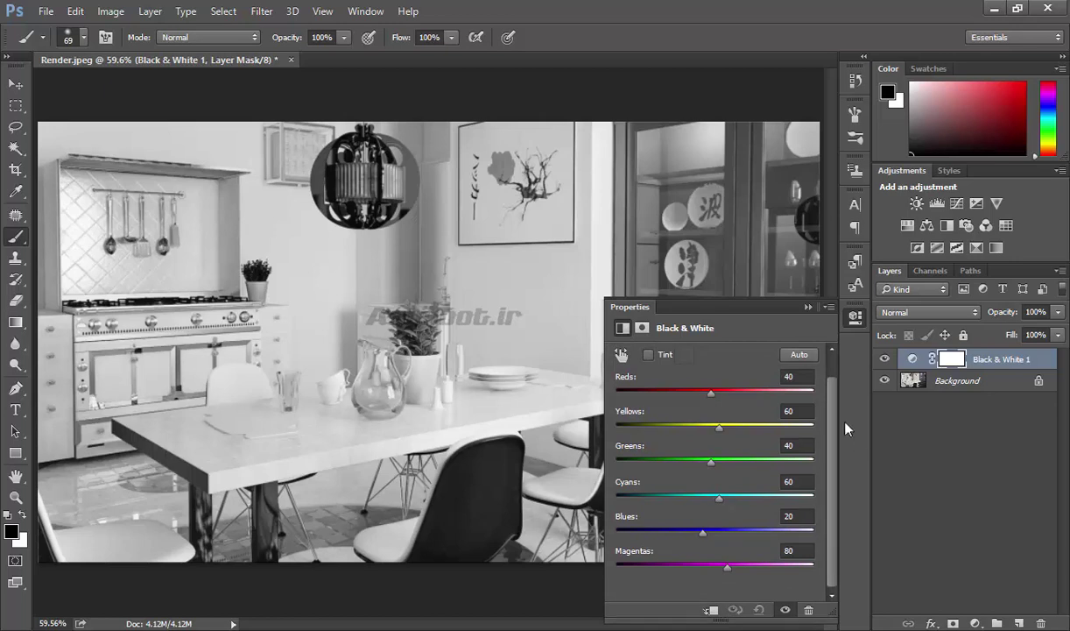
mouse_move(834, 412)
mouse_down()
mouse_move(831, 390)
mouse_move(829, 421)
mouse_up()
click(885, 359)
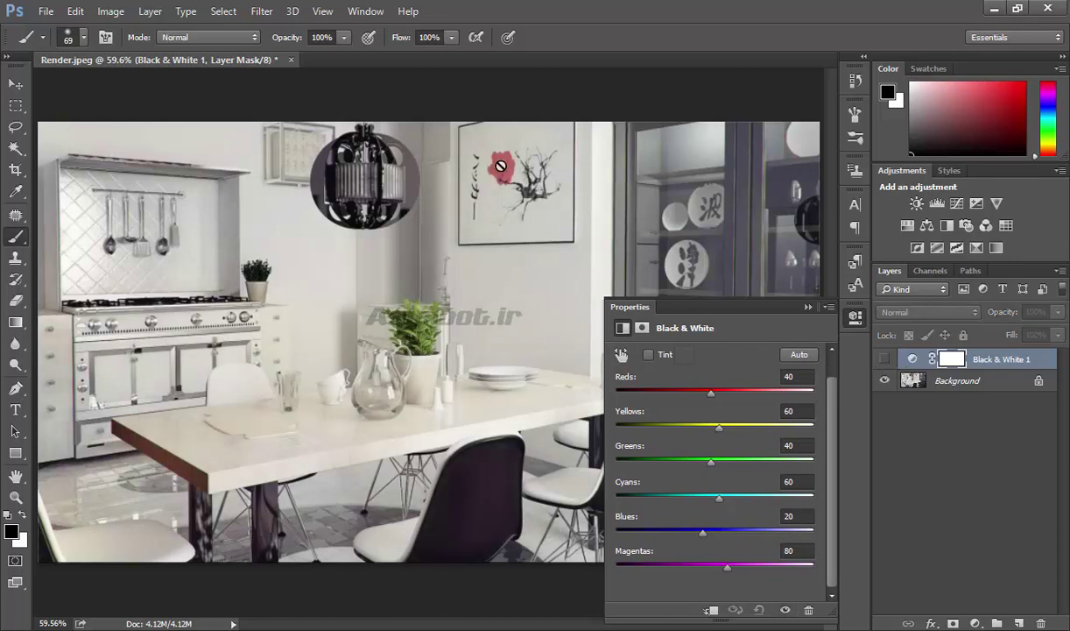
Re-enable Black & White 1 and tune Reds 79, Greens 147, Cyans -62, Magentas 95, plus Yellows and Blues
click(885, 359)
mouse_move(712, 395)
mouse_down()
mouse_move(740, 397)
mouse_move(697, 396)
mouse_move(720, 400)
mouse_up()
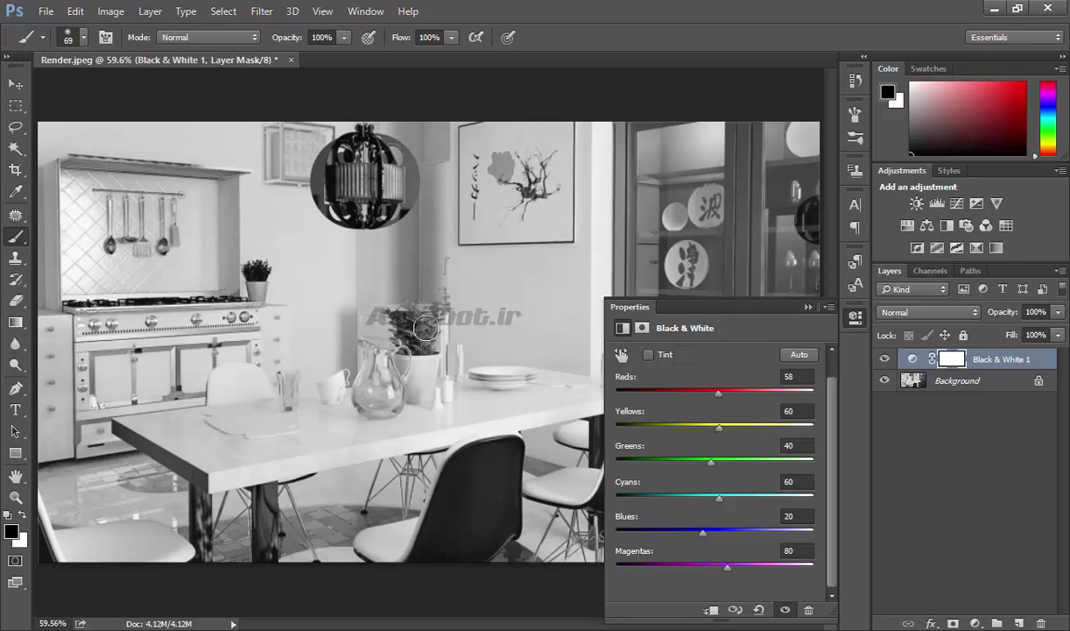
mouse_move(712, 463)
mouse_down()
mouse_move(670, 464)
mouse_move(764, 466)
mouse_move(677, 466)
mouse_up()
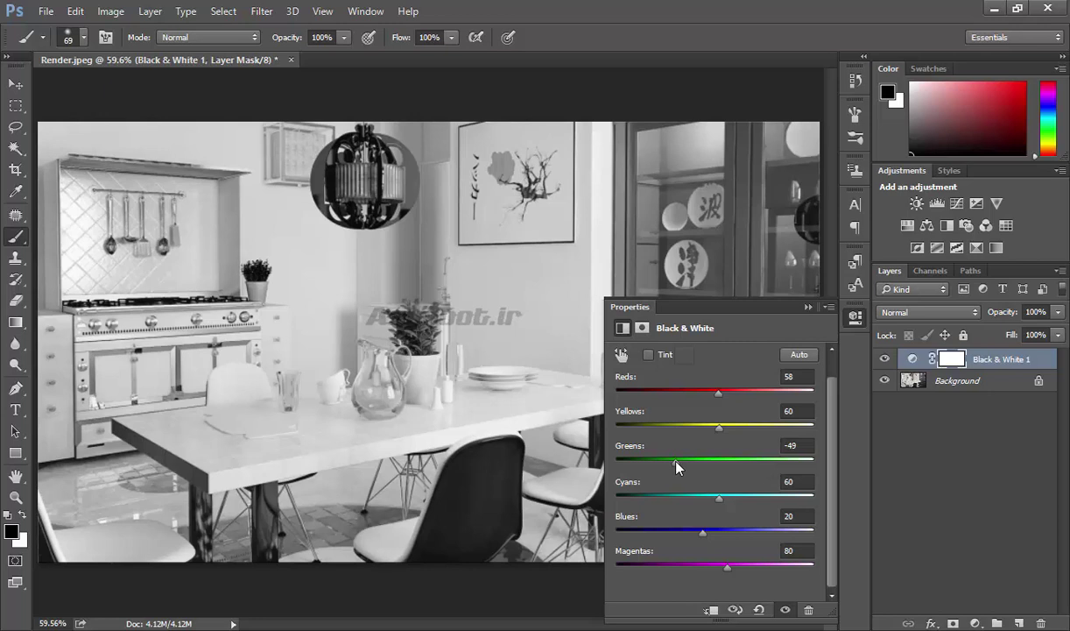
drag(678, 462, 740, 461)
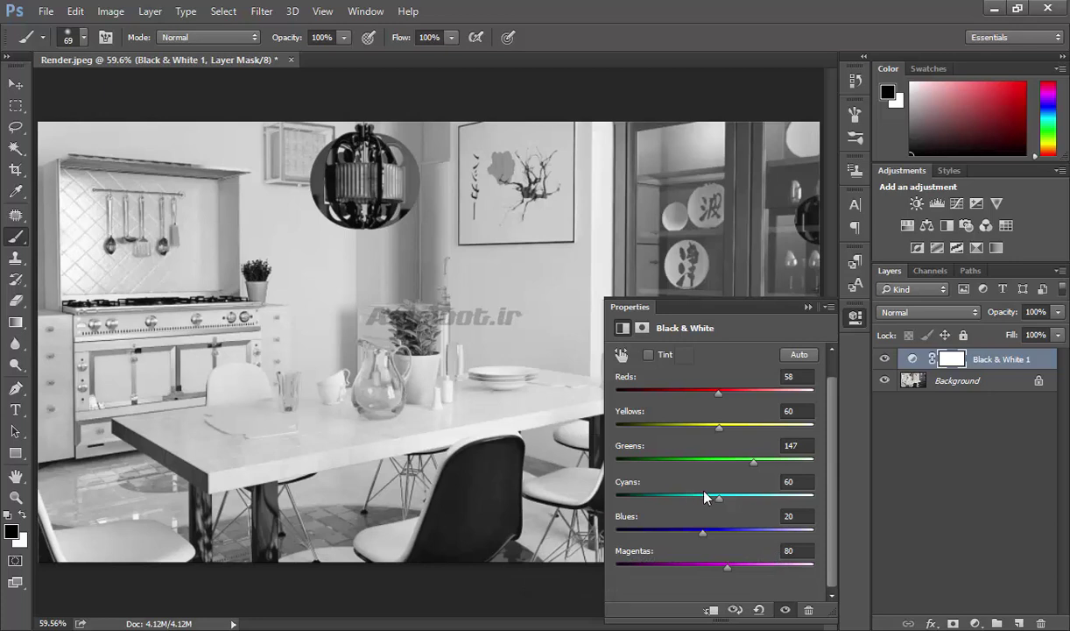
drag(719, 497, 759, 497)
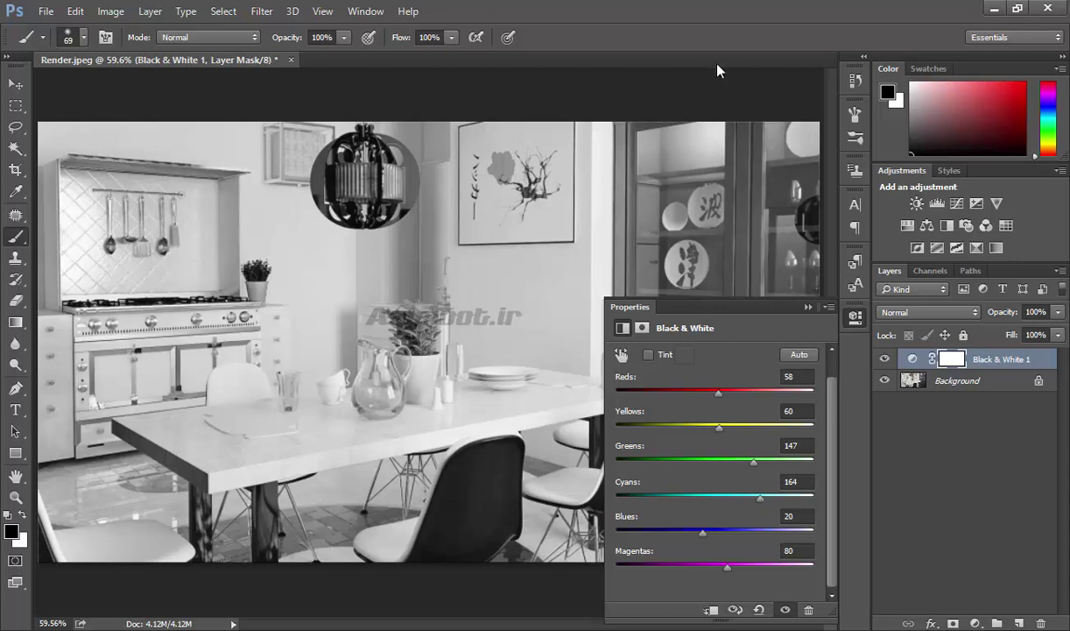
mouse_move(749, 499)
mouse_down()
mouse_move(690, 496)
mouse_move(664, 543)
mouse_move(734, 532)
mouse_up()
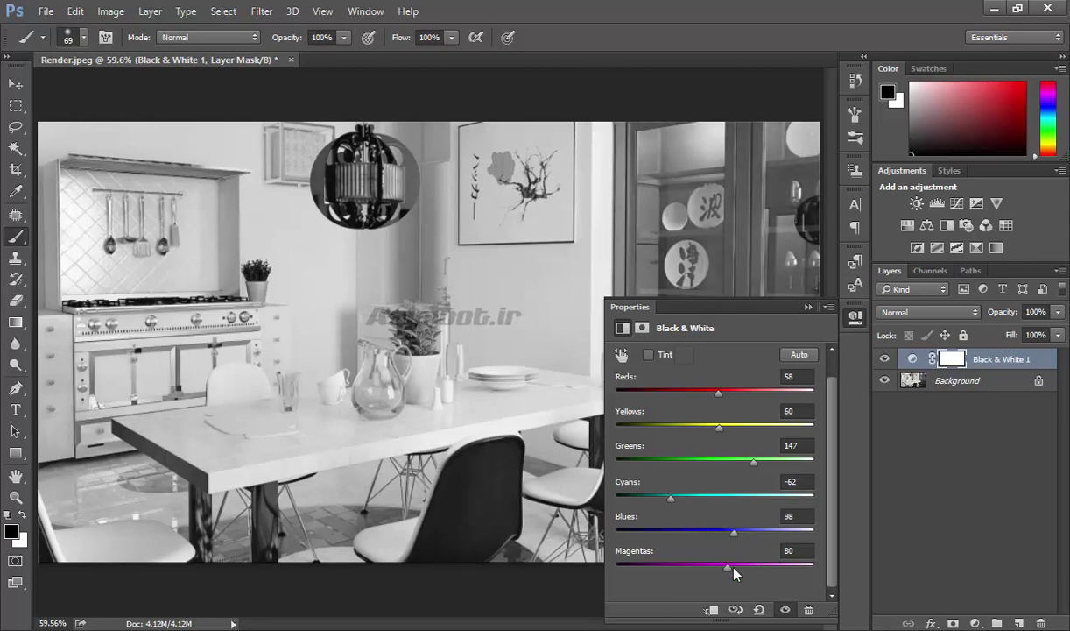
mouse_move(698, 570)
mouse_down()
mouse_move(764, 568)
mouse_move(699, 567)
mouse_move(733, 565)
mouse_up()
mouse_move(719, 391)
mouse_down()
mouse_move(731, 427)
mouse_move(699, 430)
mouse_move(727, 429)
mouse_up()
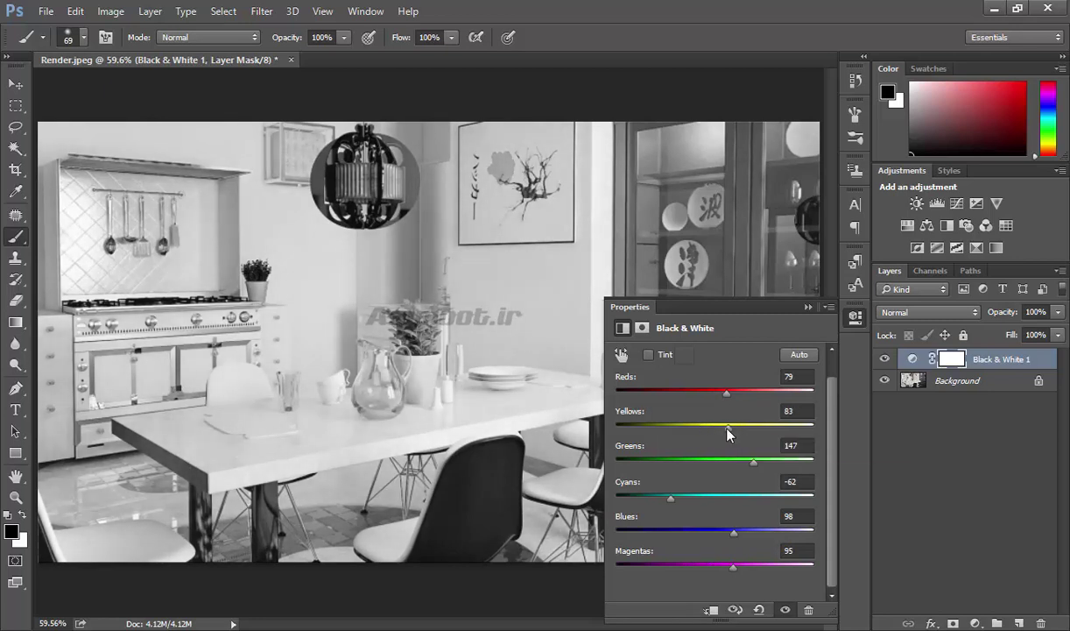
mouse_move(755, 469)
mouse_down()
mouse_move(700, 466)
mouse_move(747, 465)
mouse_up()
Target the Black & White 1 mask, collapse Properties, and set the foreground to black (000000)
click(953, 361)
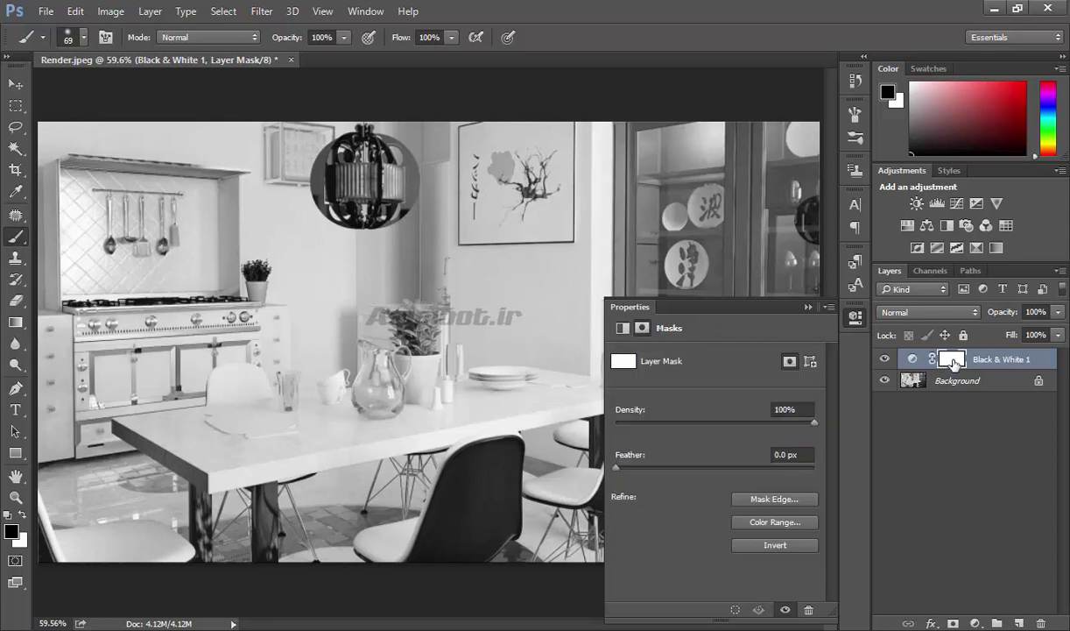
click(856, 318)
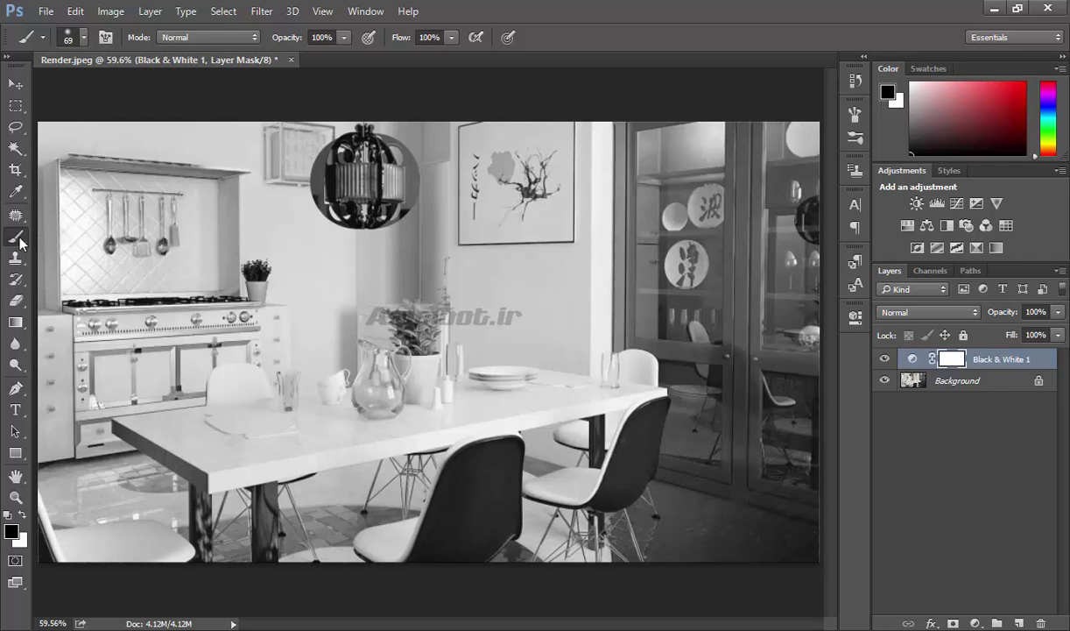
click(11, 531)
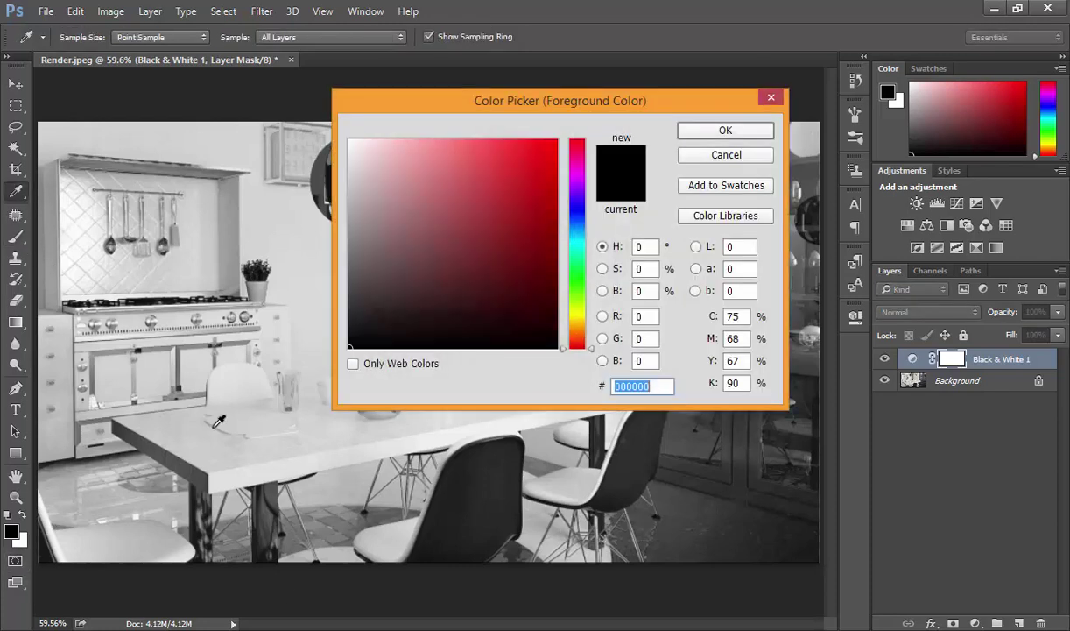
click(725, 129)
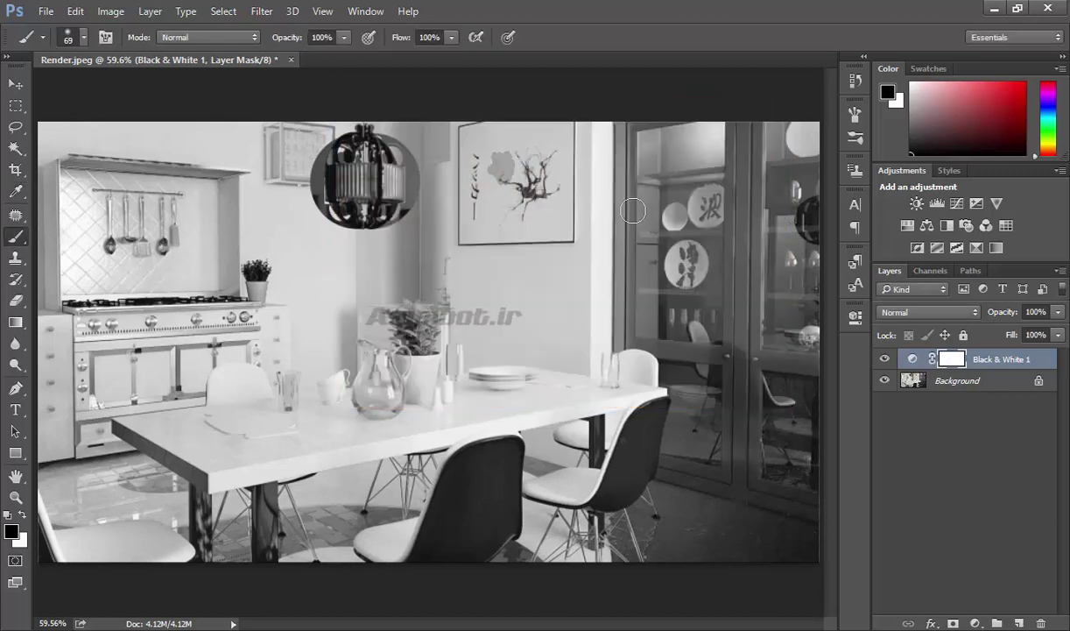
Paint black over the red flower on the mask, then view the mask alone and return
mouse_move(492, 163)
mouse_down()
mouse_move(504, 165)
mouse_move(480, 166)
mouse_up()
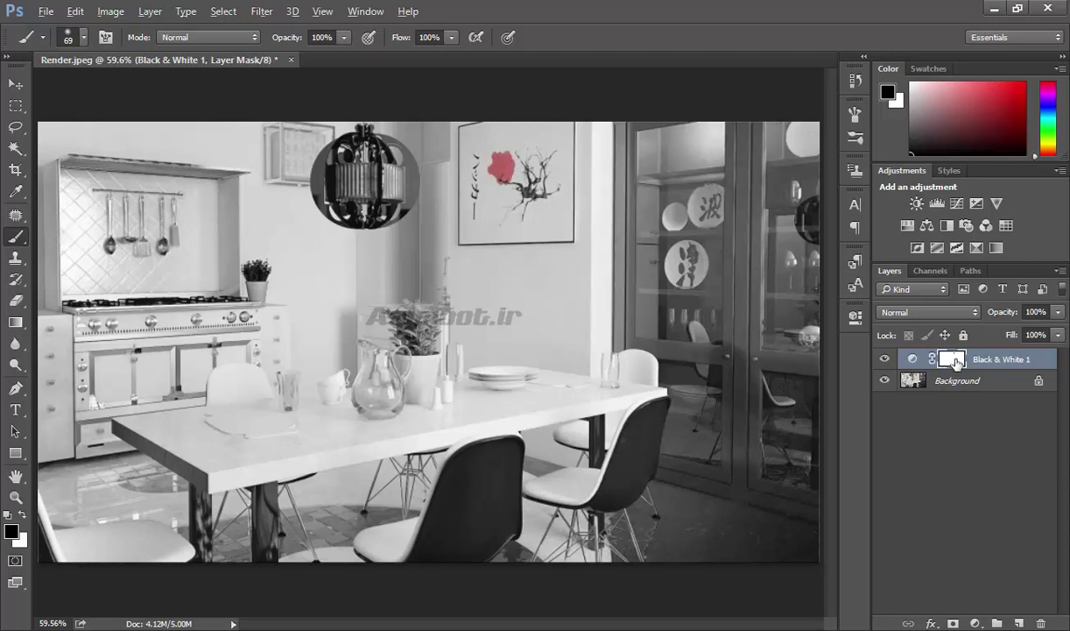
alt+click(956, 362)
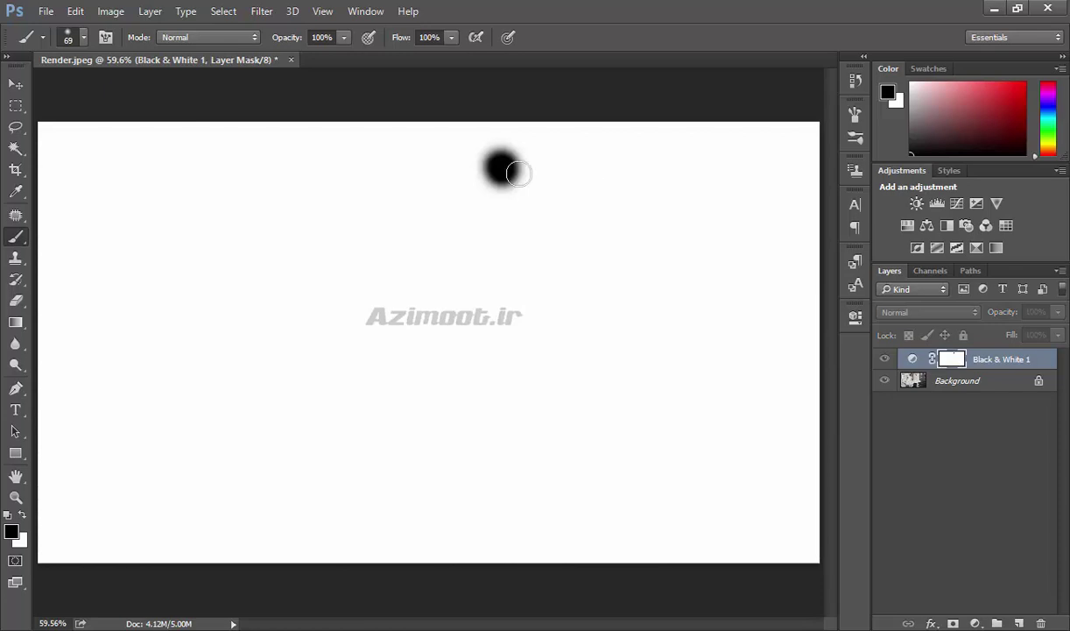
click(913, 359)
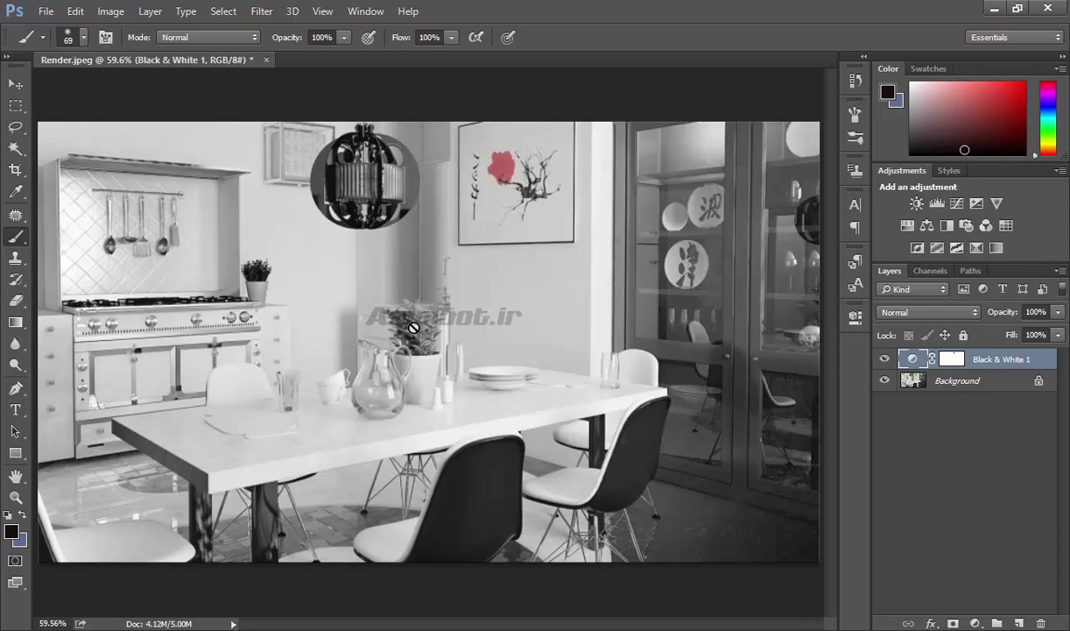
Paint black over the potted plant on the mask, then view the mask alone and return
click(957, 364)
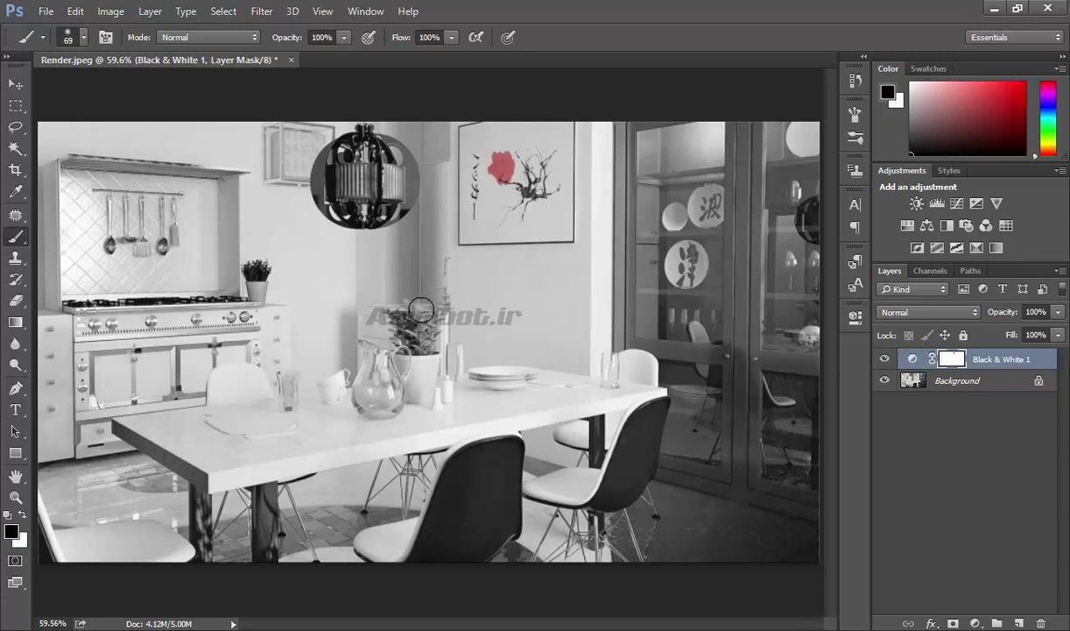
mouse_move(421, 322)
mouse_down()
mouse_move(428, 340)
mouse_move(407, 338)
mouse_up()
drag(395, 319, 390, 323)
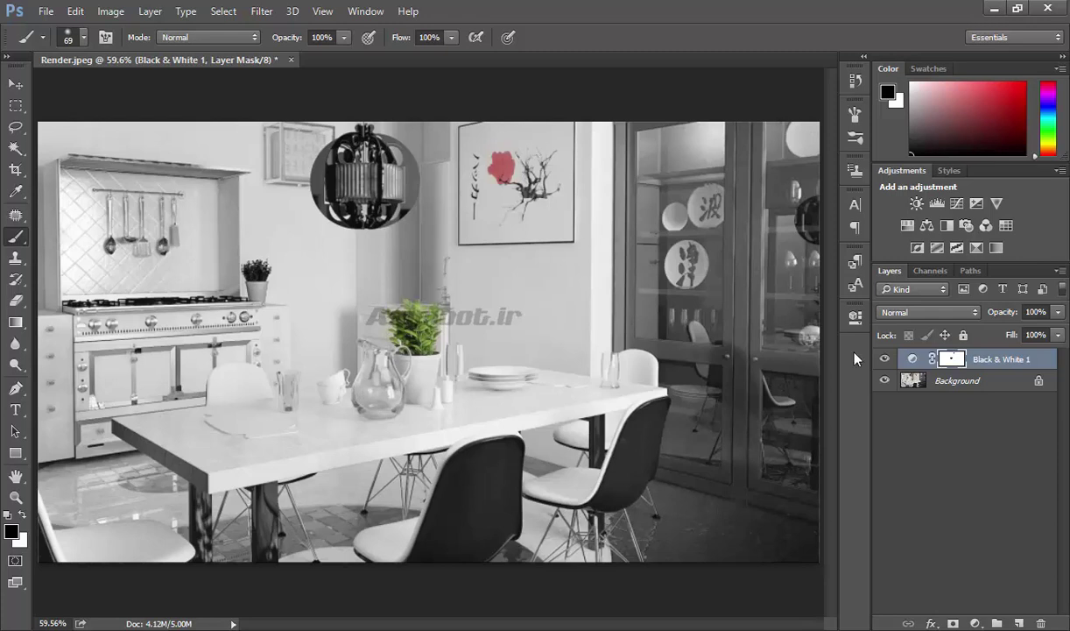
alt+click(953, 361)
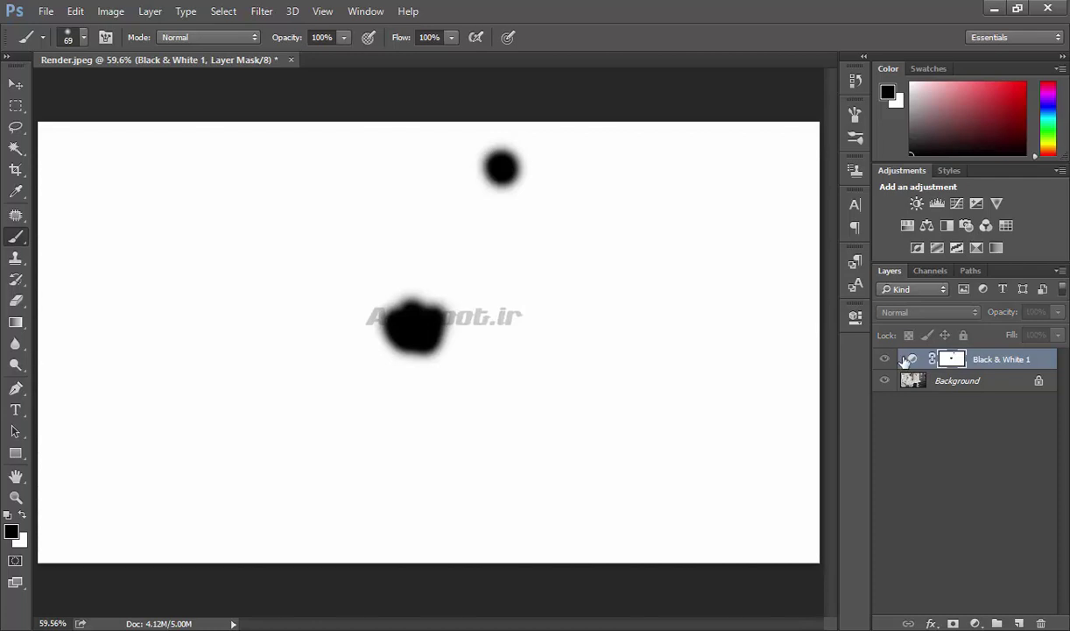
click(914, 361)
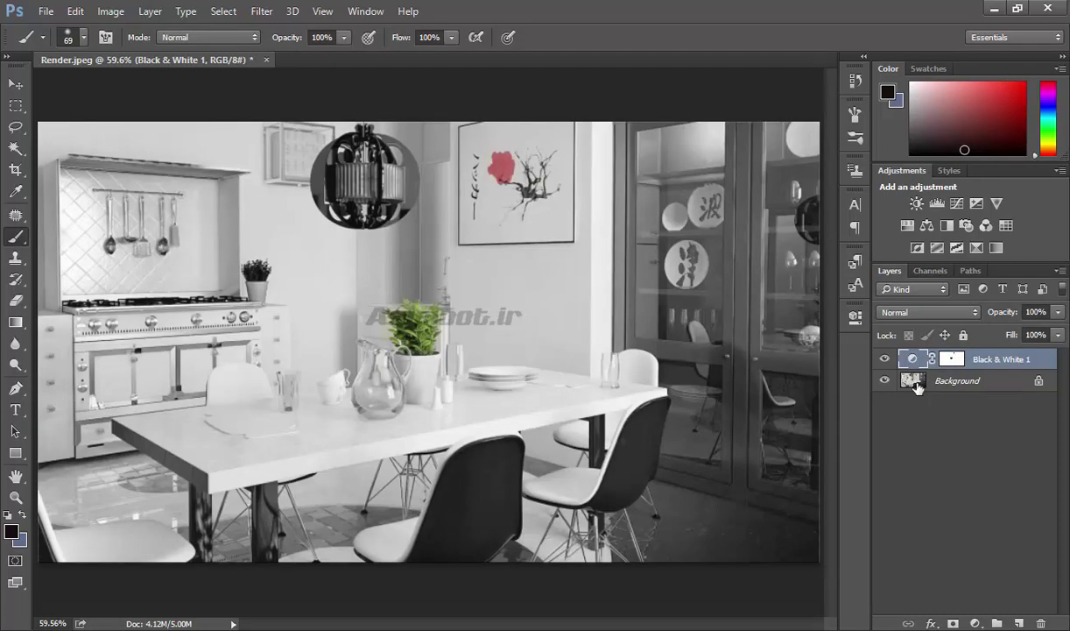